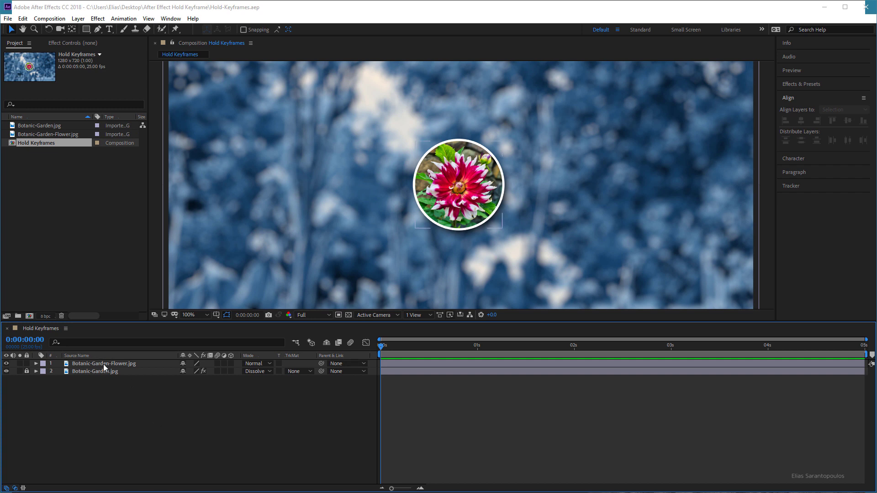
# Step: Use Separate Dimensions to split the flower layer's Position into X 640 and Y 360
pyautogui.click(144, 364)
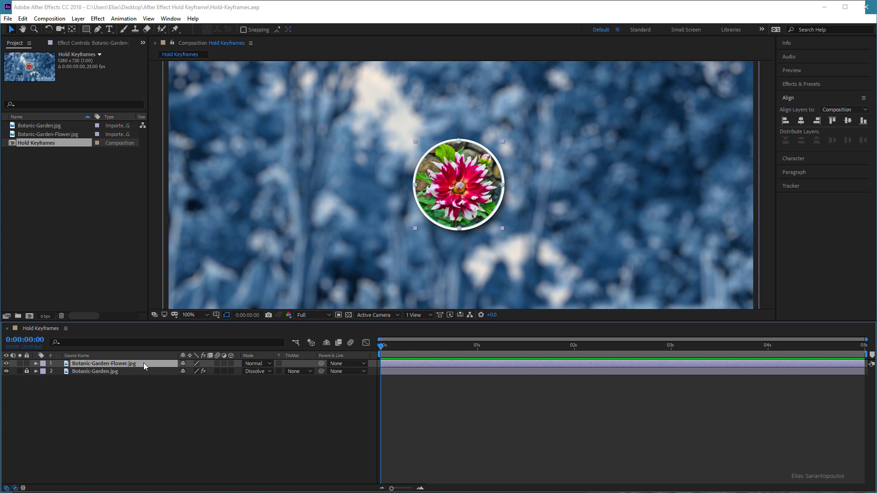
pyautogui.press('p')
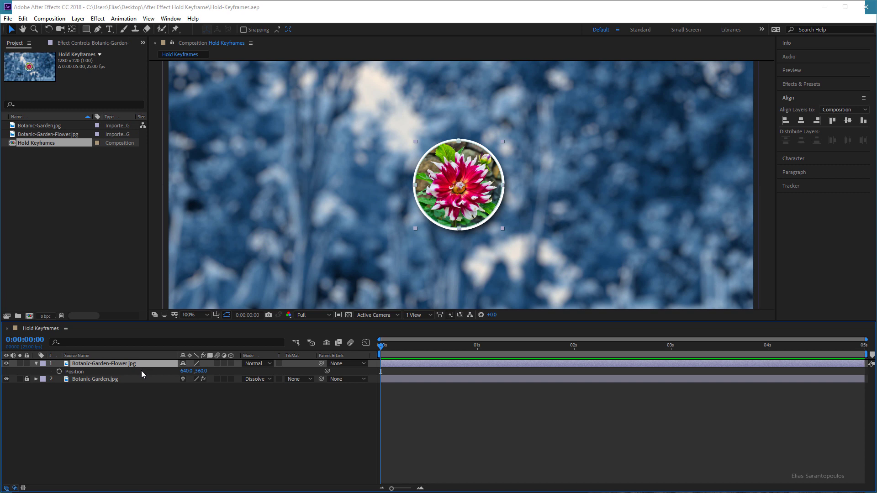
pyautogui.rightClick(141, 370)
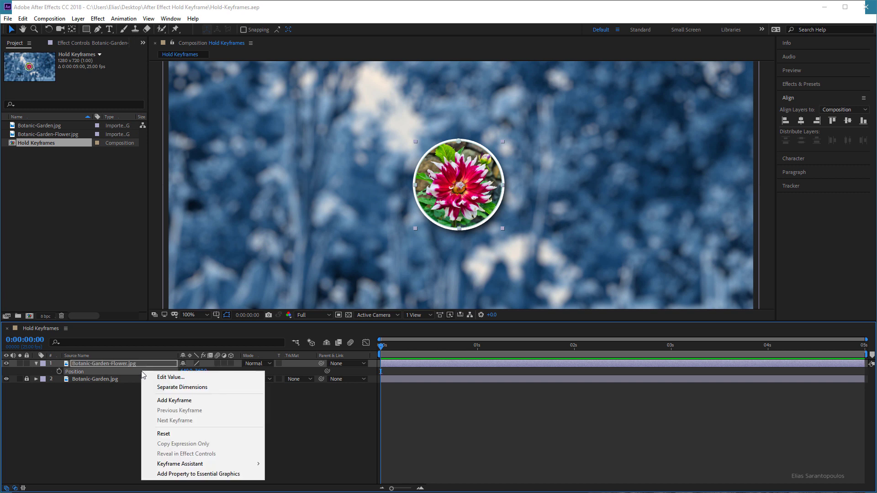
pyautogui.click(231, 387)
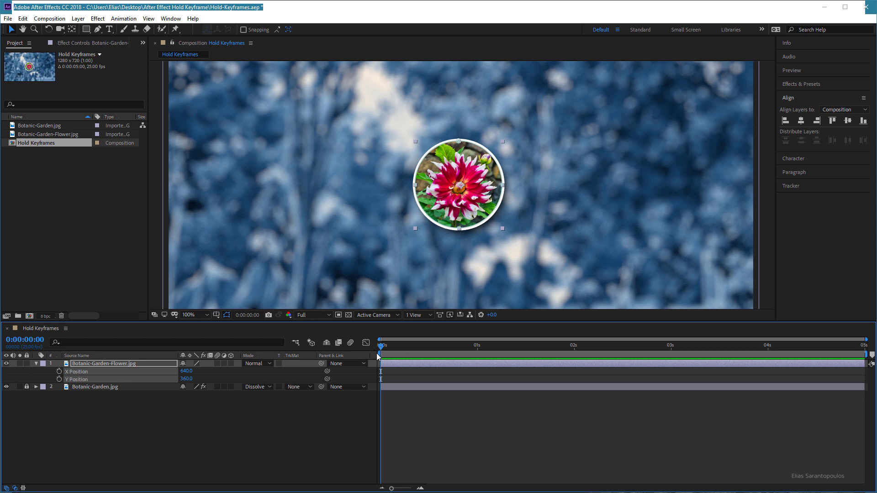
# Step: Keyframe Y Position at 0s and add a 360 keyframe at 1 second
pyautogui.click(192, 436)
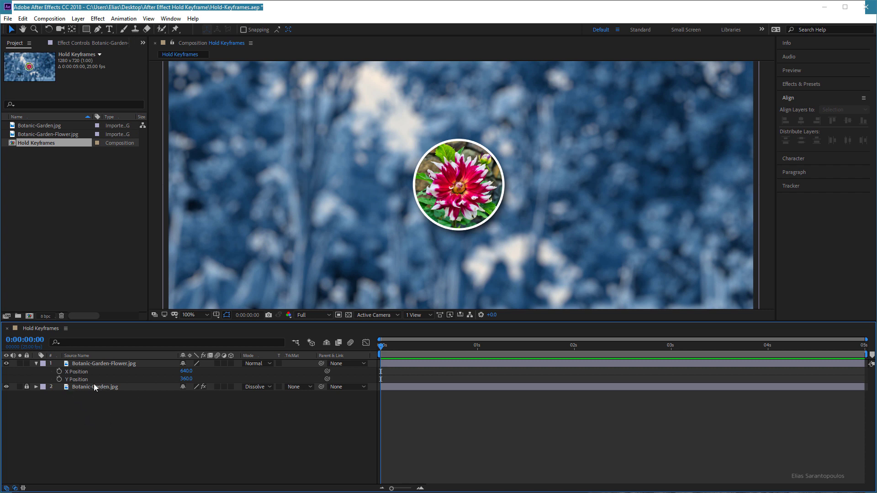
pyautogui.click(59, 379)
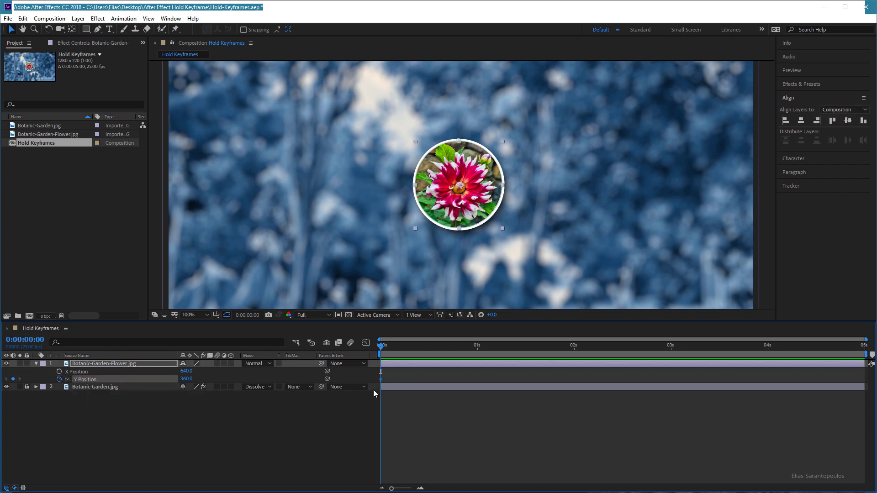
pyautogui.moveTo(382, 346); pyautogui.dragTo(478, 347)
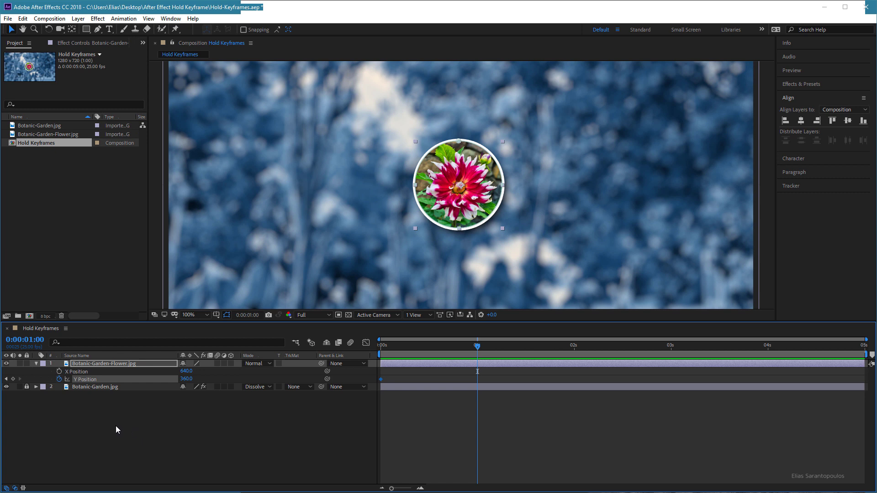
pyautogui.click(13, 379)
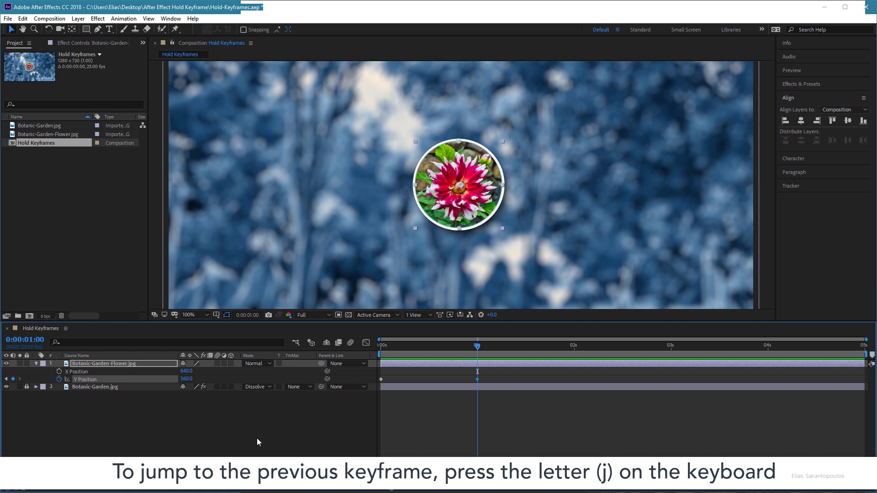
# Step: At 0s, drag the flower above the frame to Y -122, then return to 1s
pyautogui.press('j')
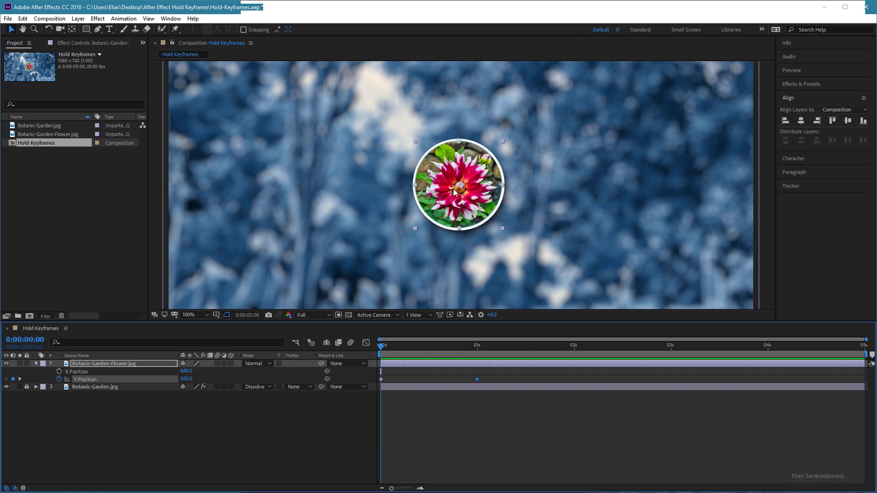
pyautogui.press(',')
pyautogui.moveTo(477, 186)
pyautogui.mouseDown()
pyautogui.moveTo(466, 153)
pyautogui.moveTo(469, 109)
pyautogui.mouseUp()
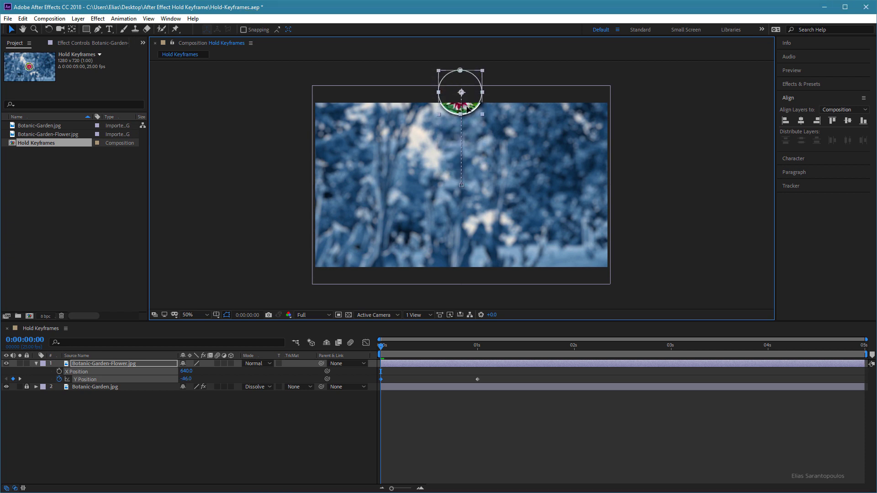
pyautogui.moveTo(468, 108); pyautogui.dragTo(468, 91)
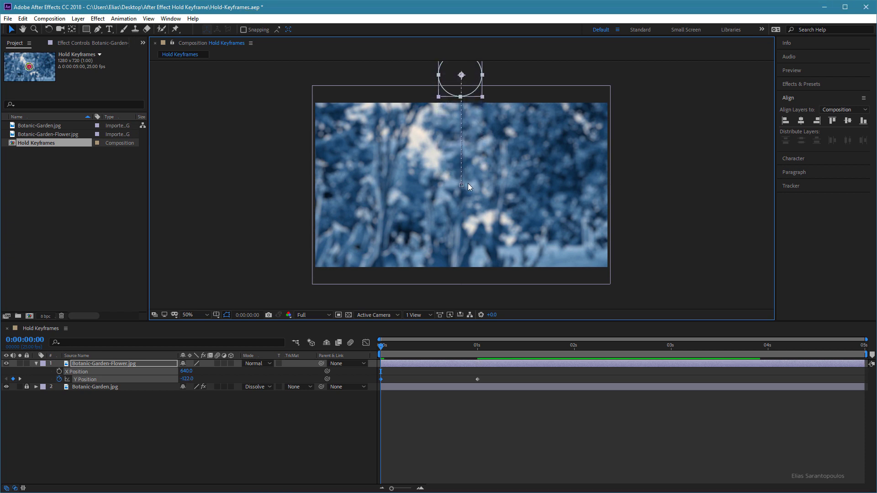
pyautogui.press('.')
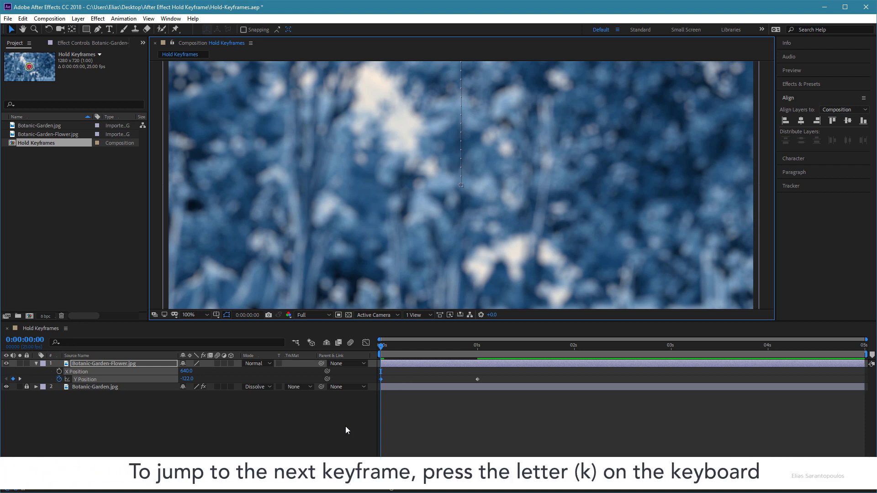
pyautogui.press('k')
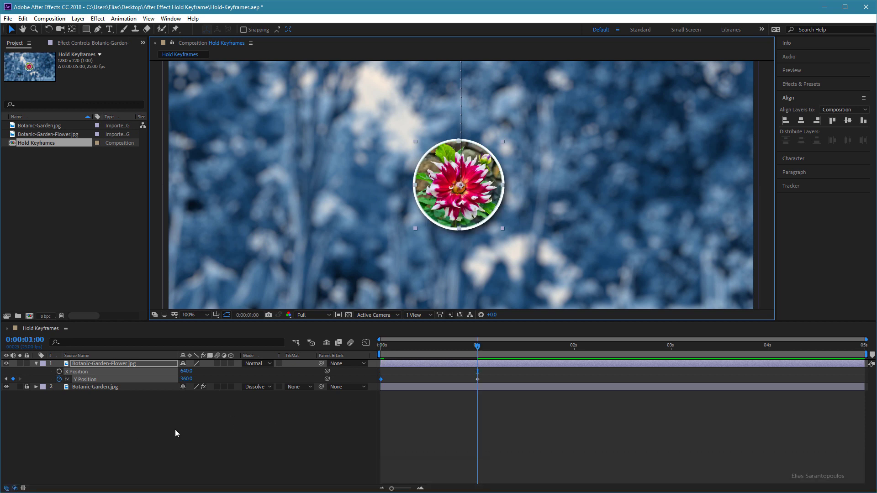
# Step: Keyframe X Position at 640 at 1s and 1096 at 3s, then preview the slide
pyautogui.click(97, 414)
pyautogui.click(59, 370)
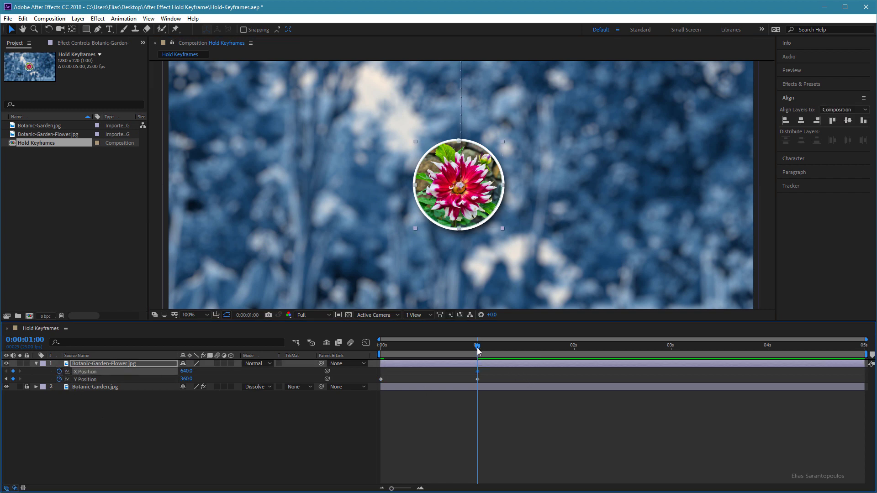
pyautogui.moveTo(478, 347); pyautogui.dragTo(671, 348)
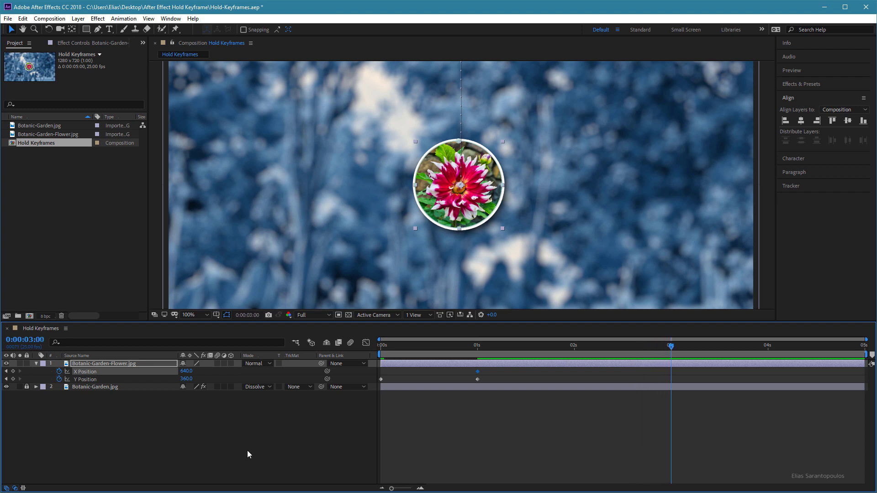
pyautogui.moveTo(185, 372); pyautogui.dragTo(498, 371)
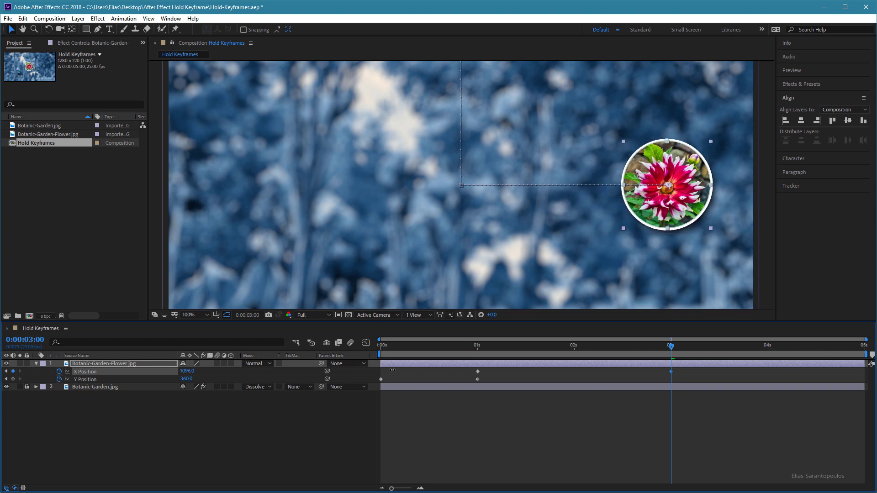
pyautogui.moveTo(677, 348); pyautogui.dragTo(371, 354)
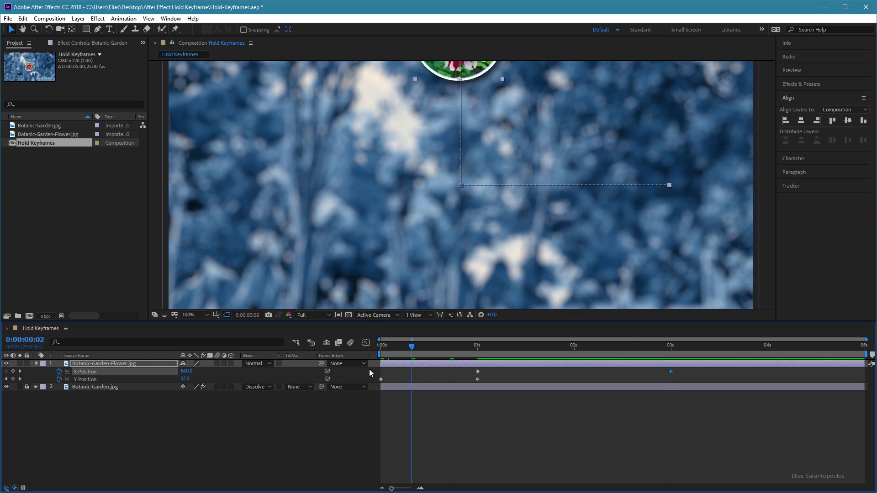
pyautogui.press('space')
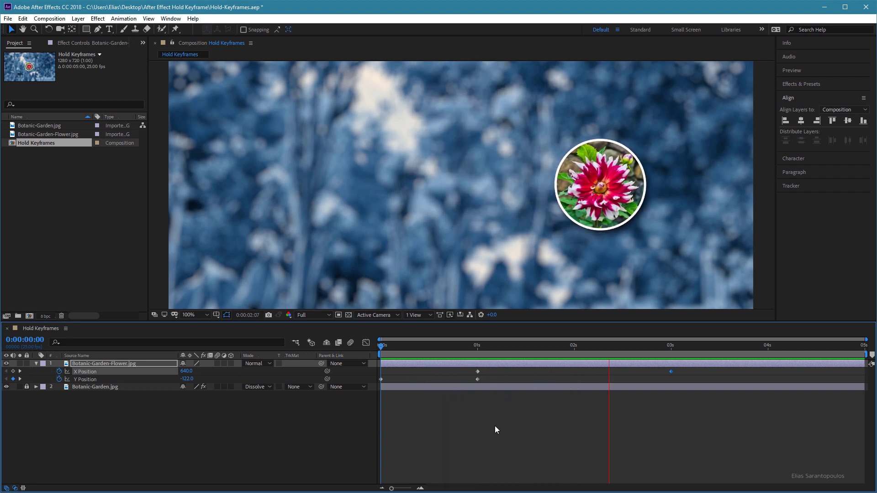
pyautogui.press('space')
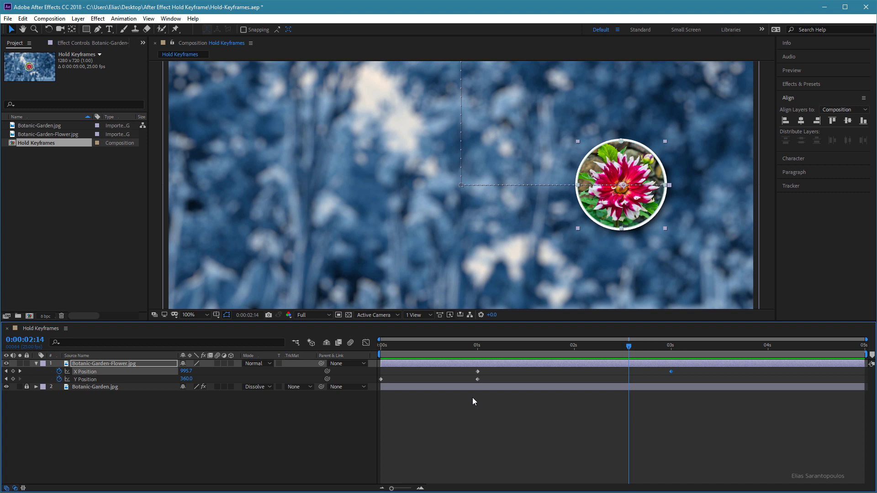
# Step: Apply Easy Ease In to the 1-second Y Position keyframe and preview the drop
pyautogui.click(478, 379)
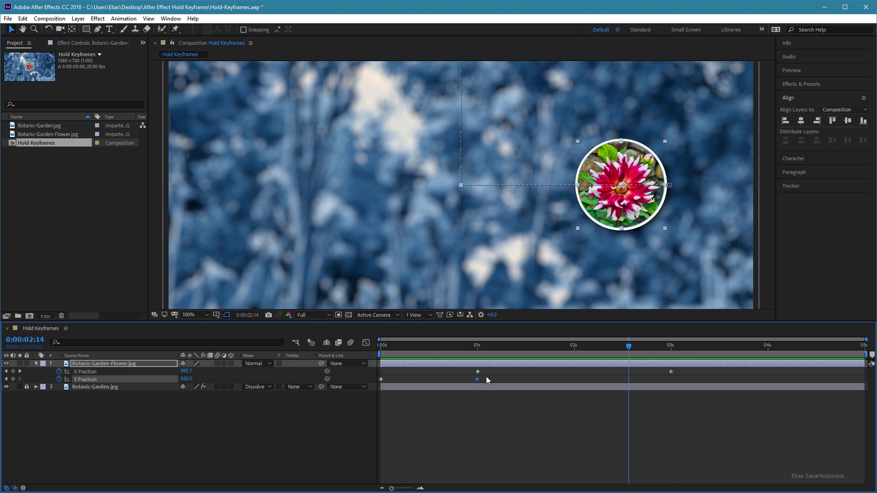
pyautogui.click(124, 19)
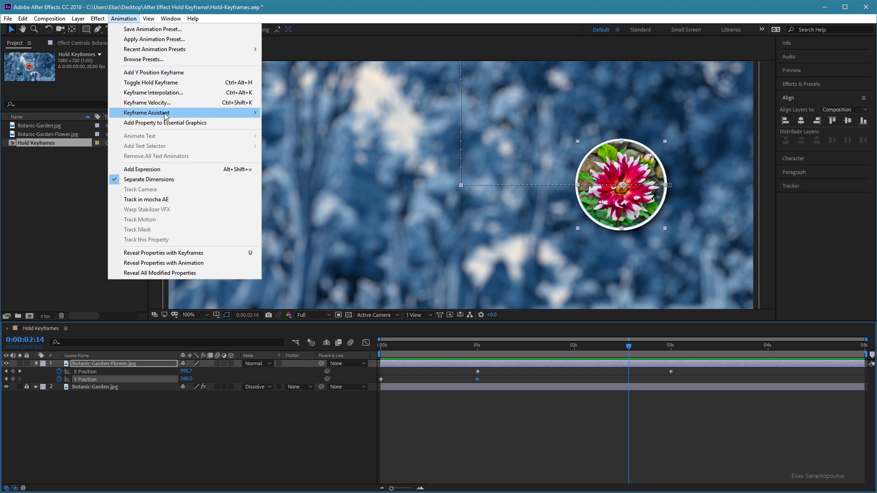
pyautogui.moveTo(147, 113)
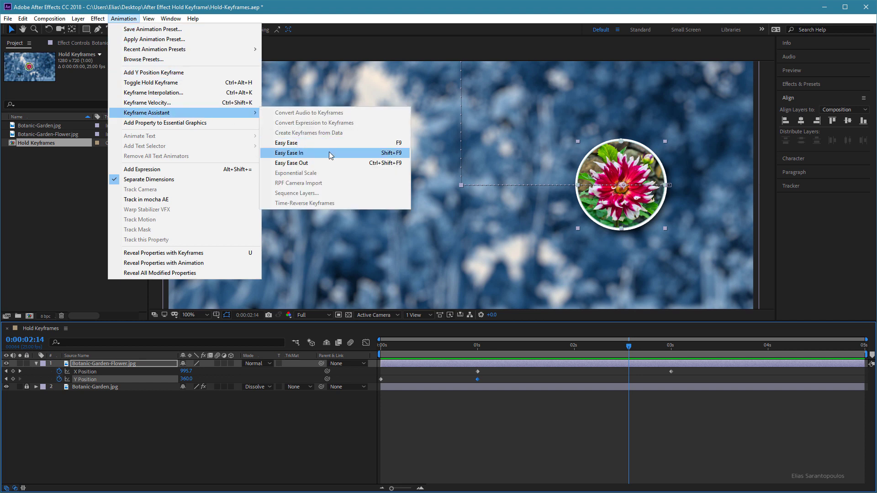
pyautogui.click(330, 155)
pyautogui.moveTo(632, 348); pyautogui.dragTo(371, 354)
pyautogui.press('space')
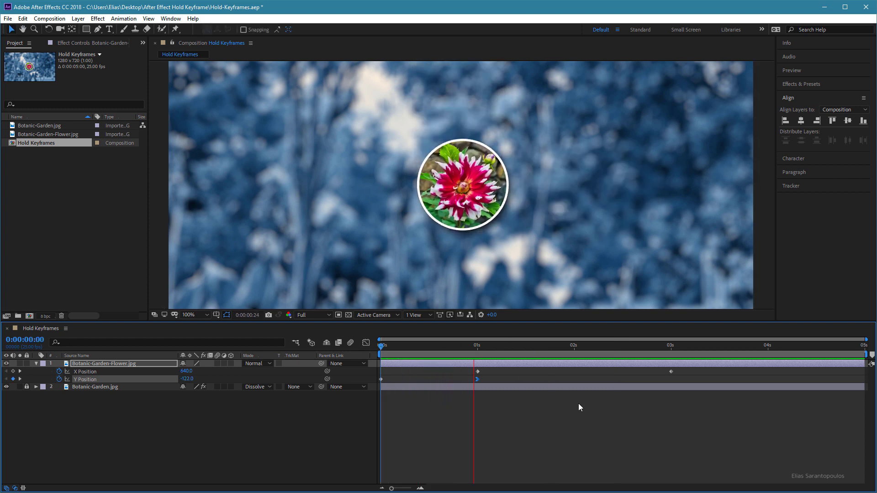
pyautogui.moveTo(573, 348); pyautogui.dragTo(528, 347)
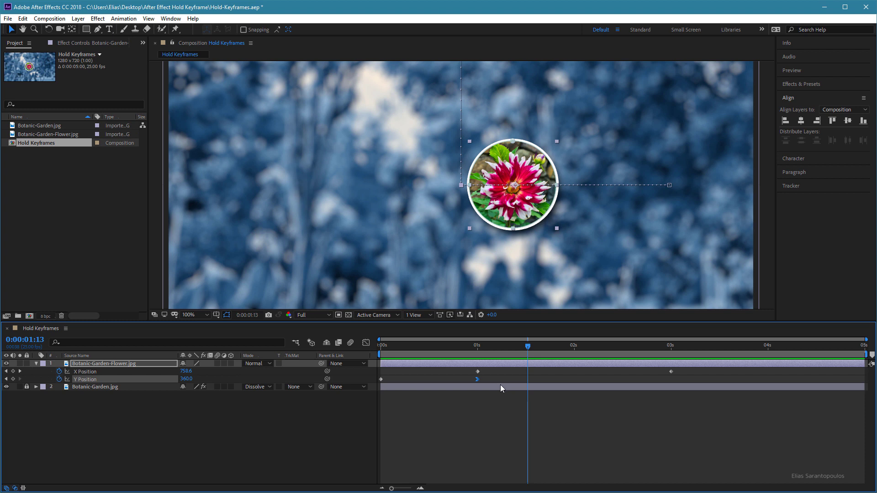
# Step: In the Graph Editor, drag the 1s Y keyframe's handle left to add overshoot
pyautogui.click(366, 343)
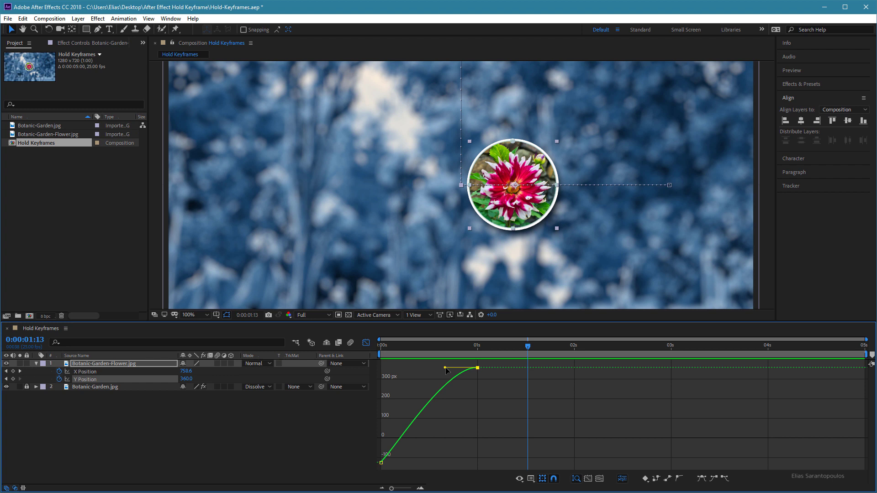
pyautogui.moveTo(446, 369)
pyautogui.mouseDown()
pyautogui.moveTo(439, 358)
pyautogui.moveTo(432, 368)
pyautogui.mouseUp()
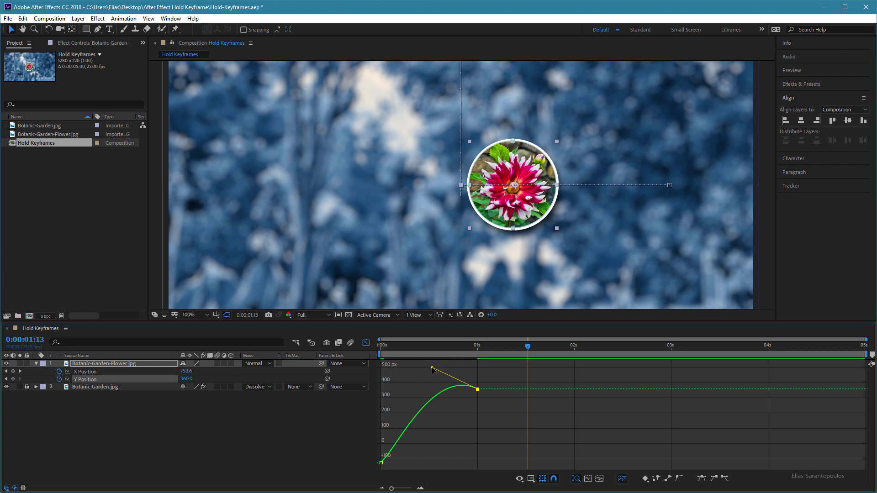
pyautogui.moveTo(432, 368)
pyautogui.mouseDown()
pyautogui.moveTo(422, 360)
pyautogui.moveTo(420, 369)
pyautogui.mouseUp()
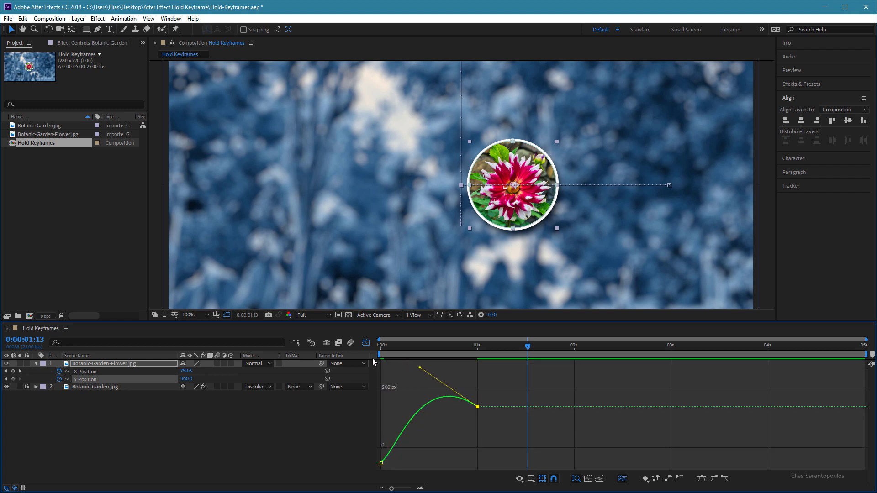
pyautogui.click(366, 342)
# Step: Preview the animation, then paste a Y Position keyframe one frame later and undo it
pyautogui.moveTo(527, 349); pyautogui.dragTo(364, 350)
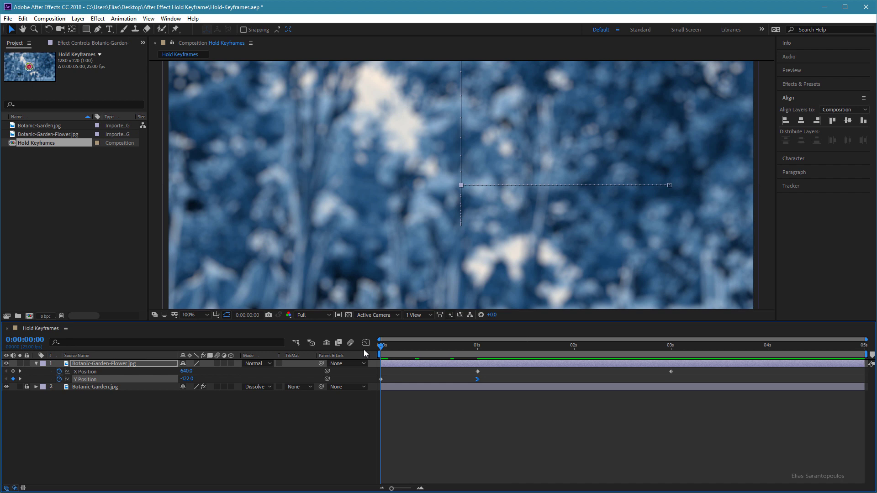
pyautogui.press('space')
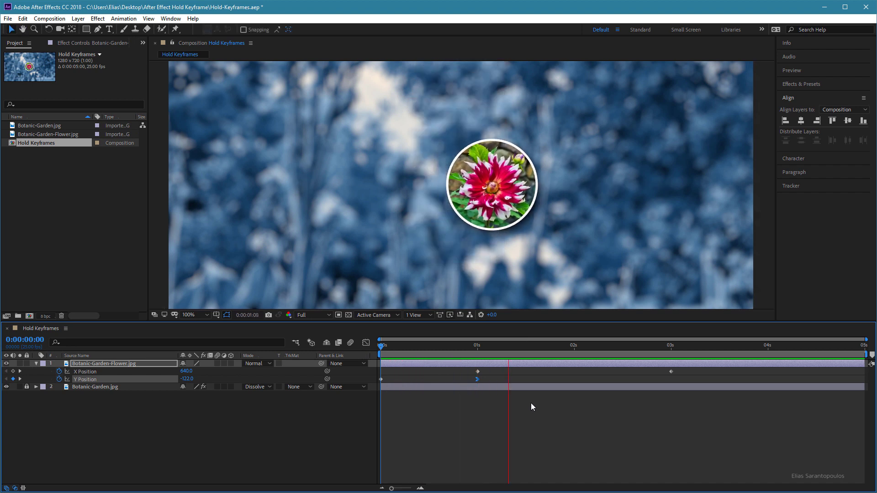
pyautogui.click(586, 349)
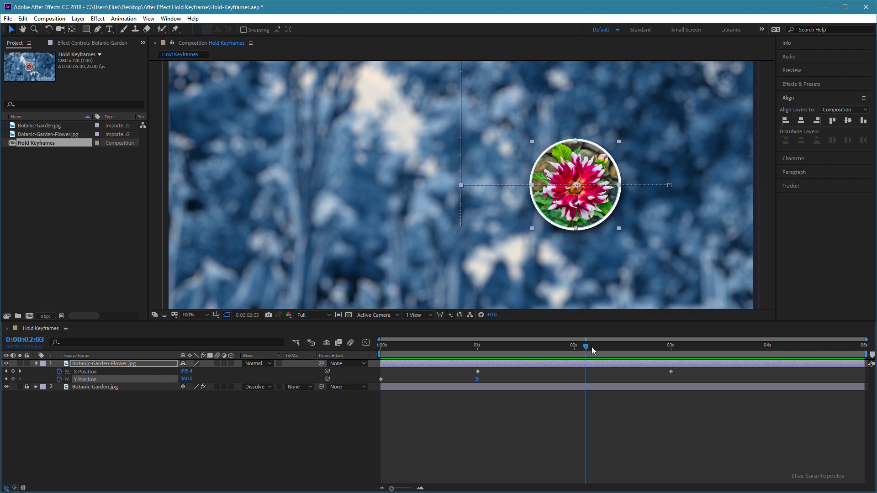
pyautogui.press('pagedown')
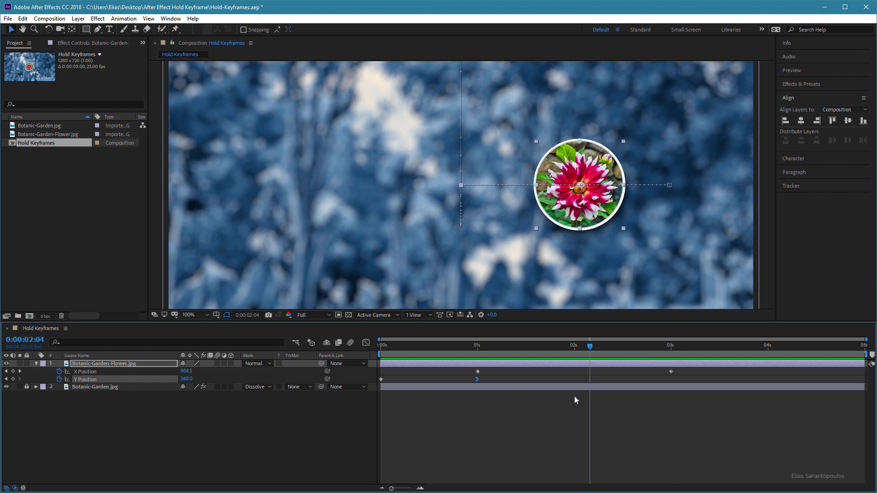
pyautogui.hotkey('ctrl', 'v')
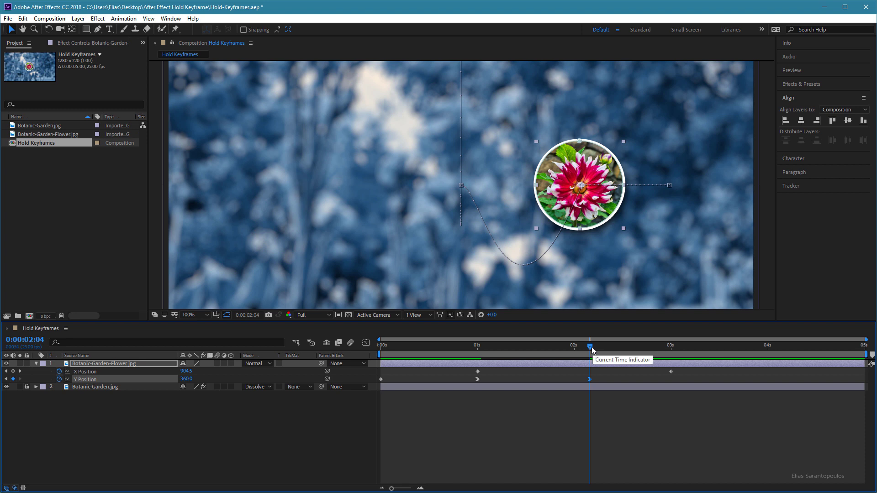
pyautogui.moveTo(596, 345)
pyautogui.mouseDown()
pyautogui.moveTo(502, 354)
pyautogui.moveTo(588, 357)
pyautogui.moveTo(560, 366)
pyautogui.moveTo(499, 355)
pyautogui.moveTo(577, 371)
pyautogui.moveTo(569, 371)
pyautogui.mouseUp()
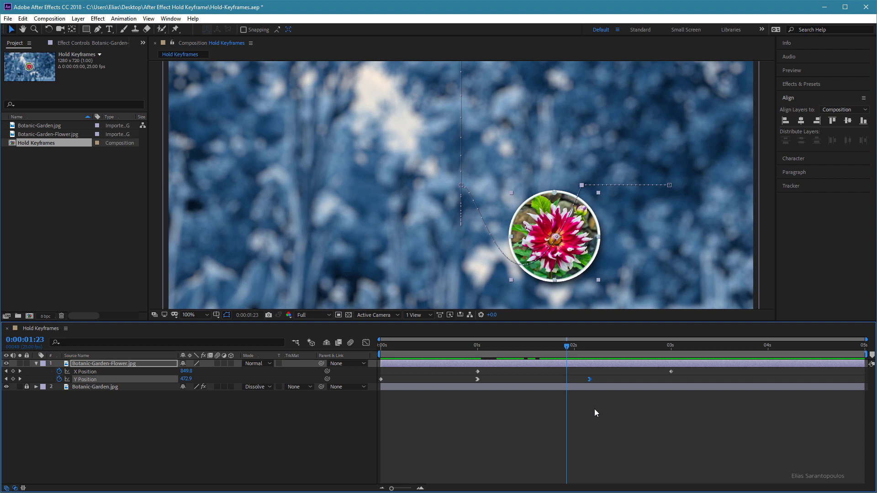
pyautogui.hotkey('ctrl', 'z')
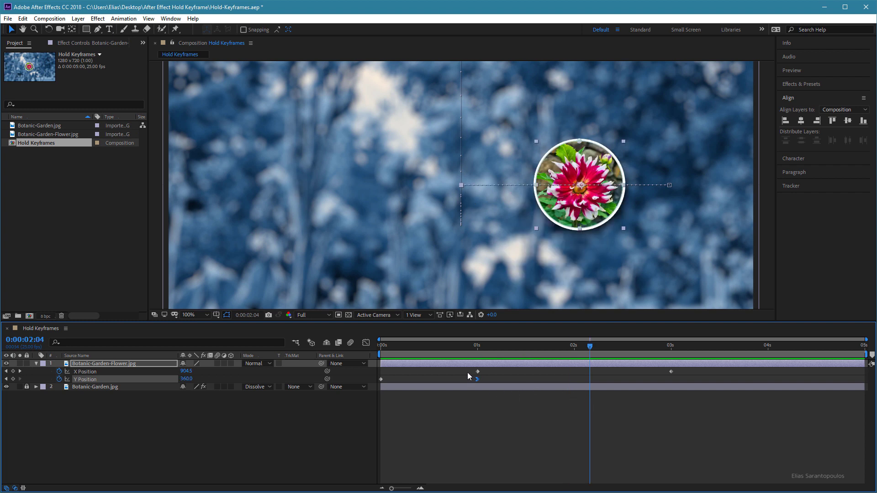
# Step: Paste the 1-second X and Y Position keyframes at 0:00:02:04 and preview
pyautogui.moveTo(467, 371); pyautogui.dragTo(481, 382)
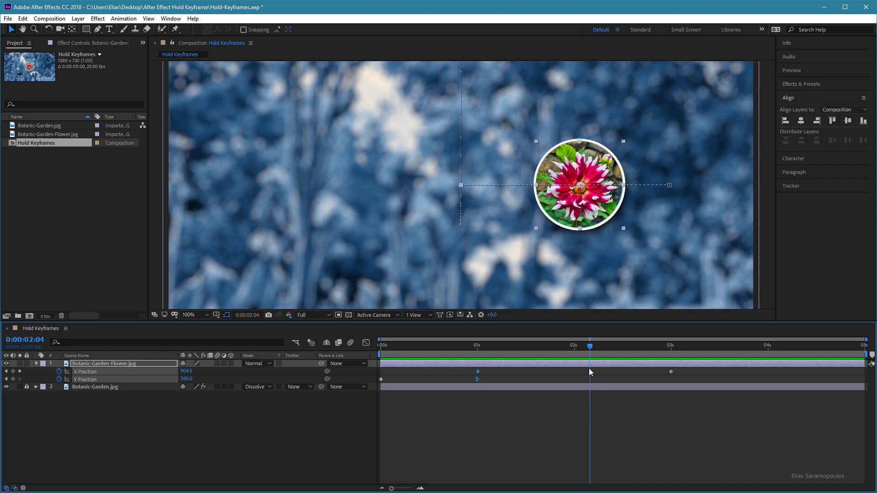
pyautogui.hotkey('ctrl', 'v')
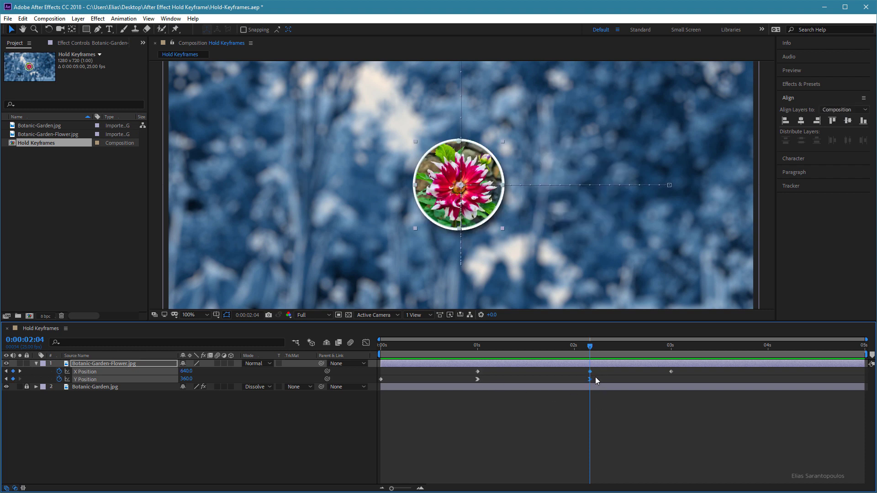
pyautogui.moveTo(591, 346); pyautogui.dragTo(380, 346)
pyautogui.click(446, 395)
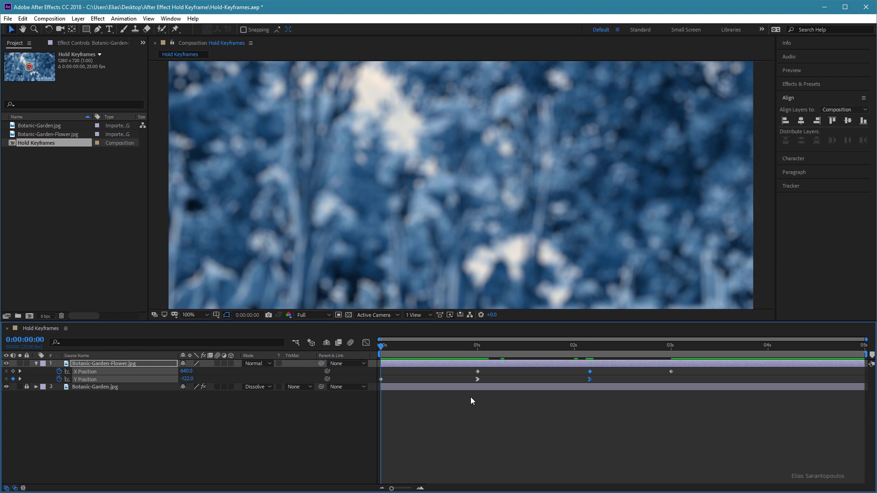
pyautogui.press('space')
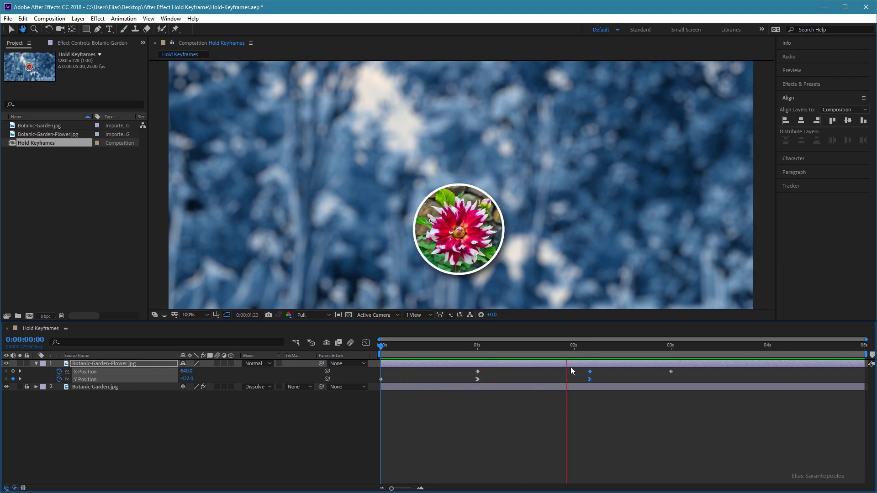
pyautogui.click(571, 347)
pyautogui.moveTo(571, 346)
pyautogui.mouseDown()
pyautogui.moveTo(465, 359)
pyautogui.moveTo(542, 374)
pyautogui.mouseUp()
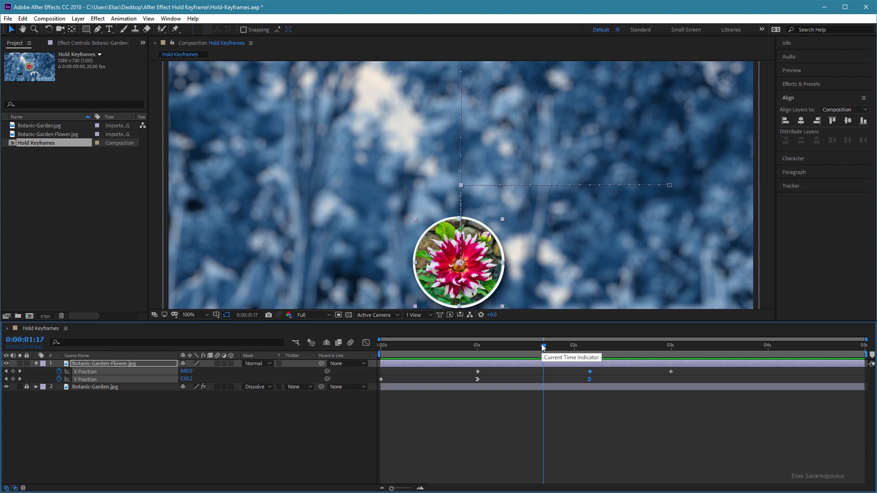
pyautogui.moveTo(543, 347); pyautogui.dragTo(526, 351)
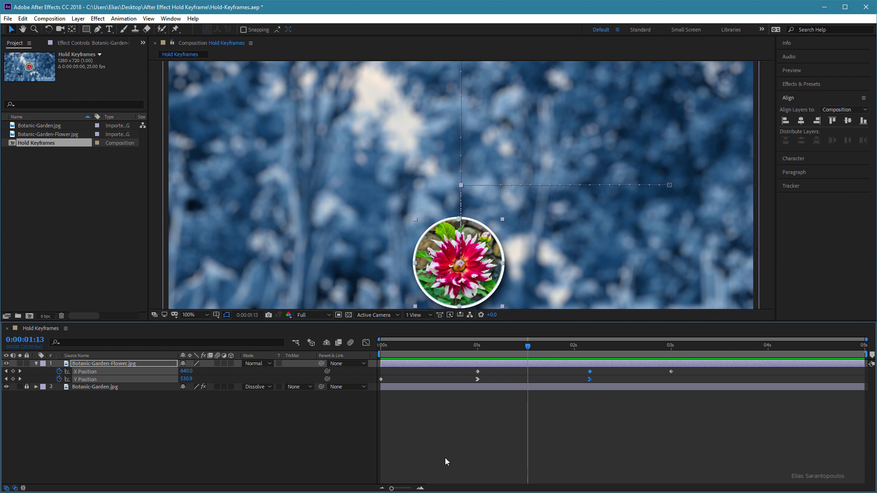
pyautogui.click(478, 379)
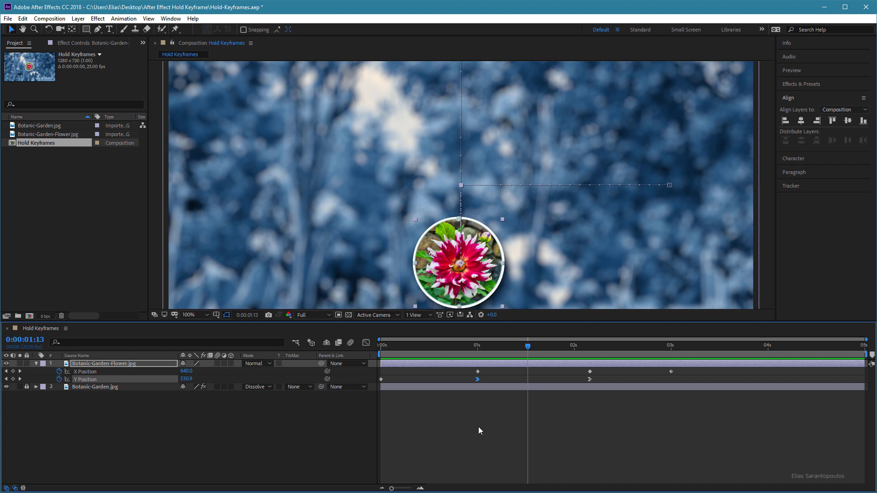
# Step: Make the 1-second Y Position keyframe a hold keyframe and preview the result
pyautogui.rightClick(478, 382)
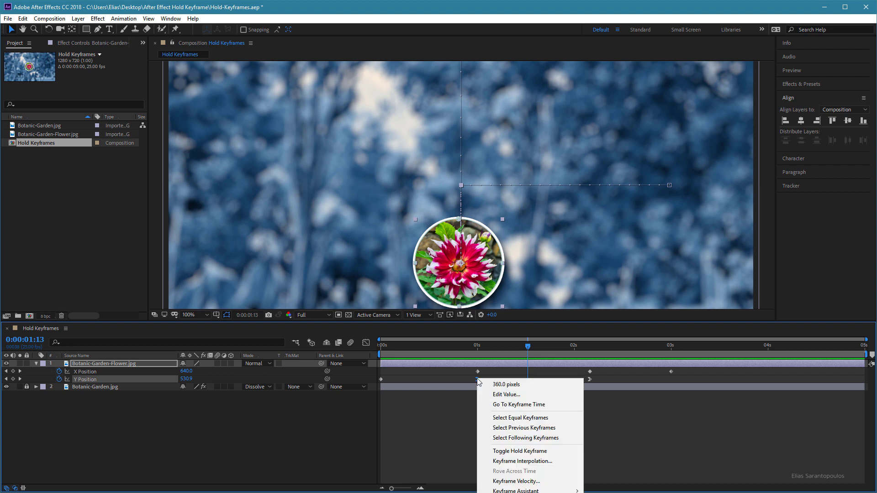
pyautogui.click(568, 453)
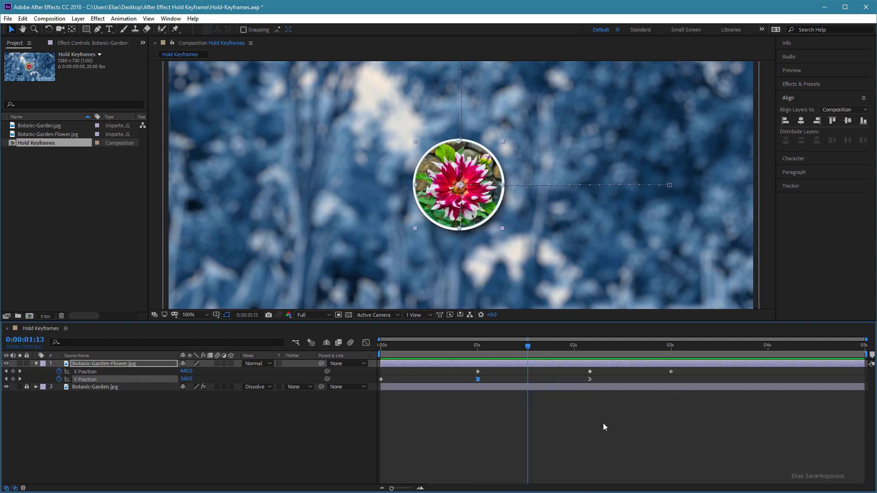
pyautogui.hotkey('ctrl', 'alt', 'h')
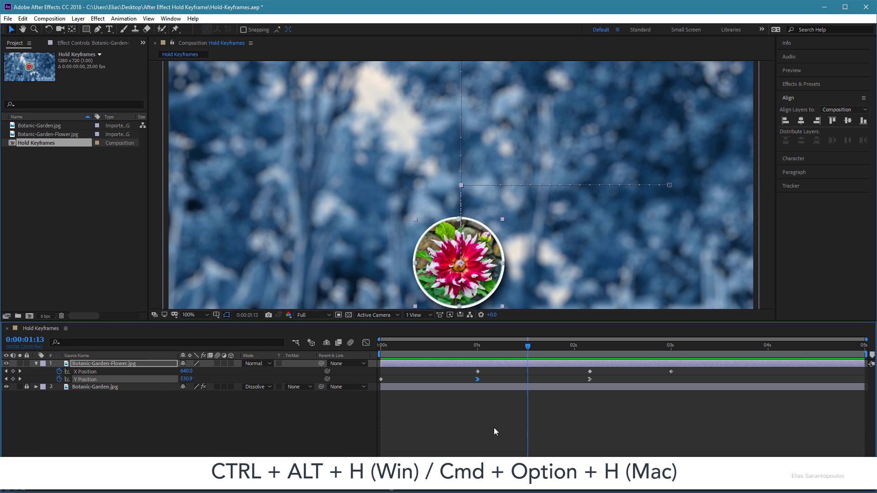
pyautogui.hotkey('ctrl', 'alt', 'h')
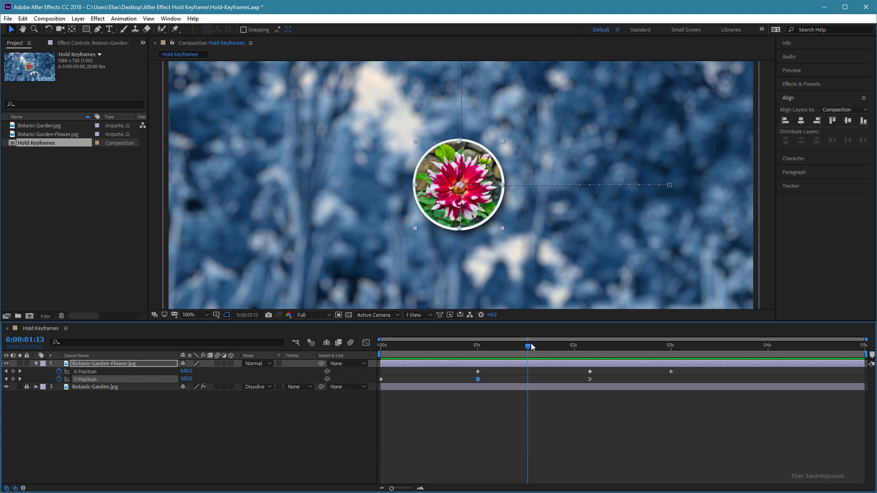
pyautogui.moveTo(526, 346); pyautogui.dragTo(381, 355)
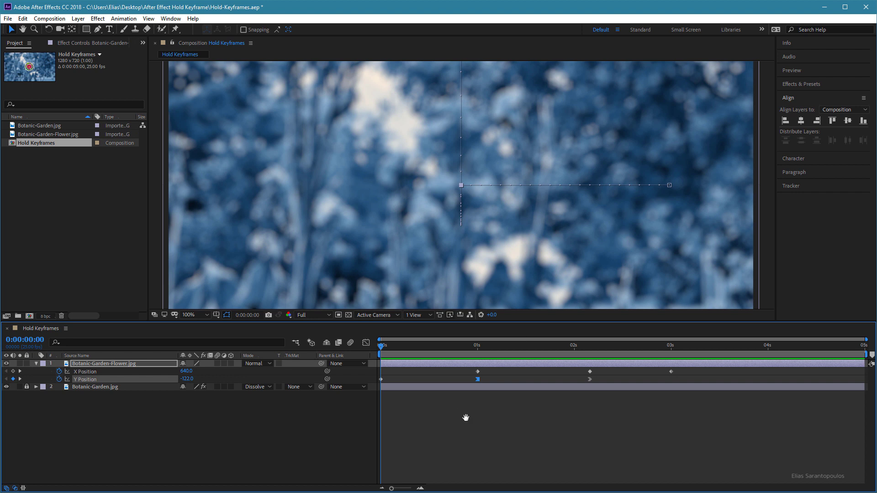
pyautogui.press('space')
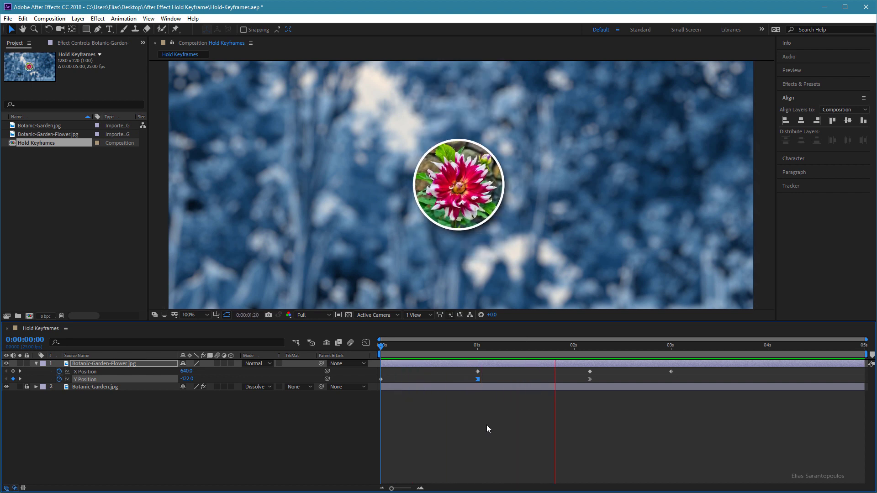
pyautogui.press('space')
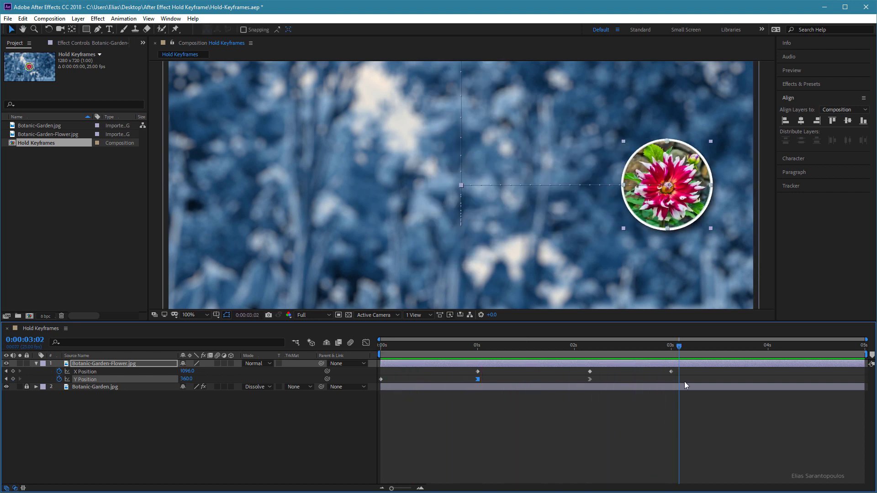
# Step: Apply Easy Ease In to the 3-second X Position keyframe
pyautogui.moveTo(680, 347); pyautogui.dragTo(710, 348)
pyautogui.click(671, 372)
pyautogui.press('Delete')
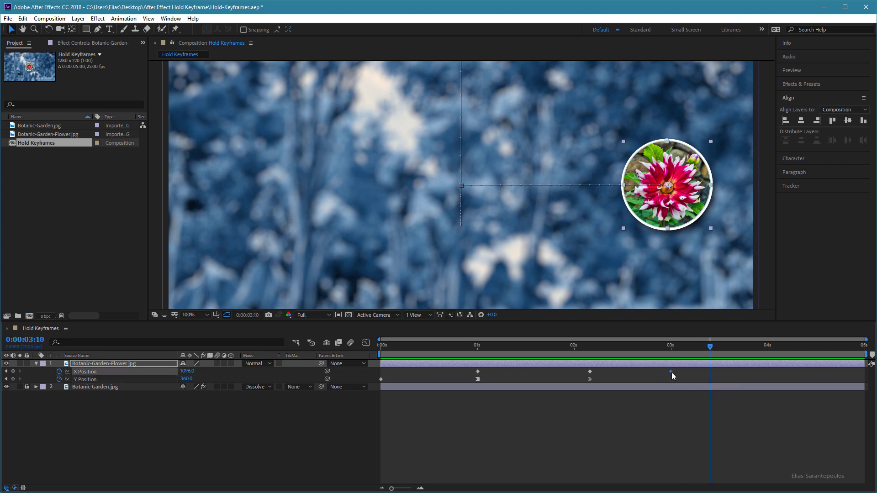
pyautogui.click(124, 20)
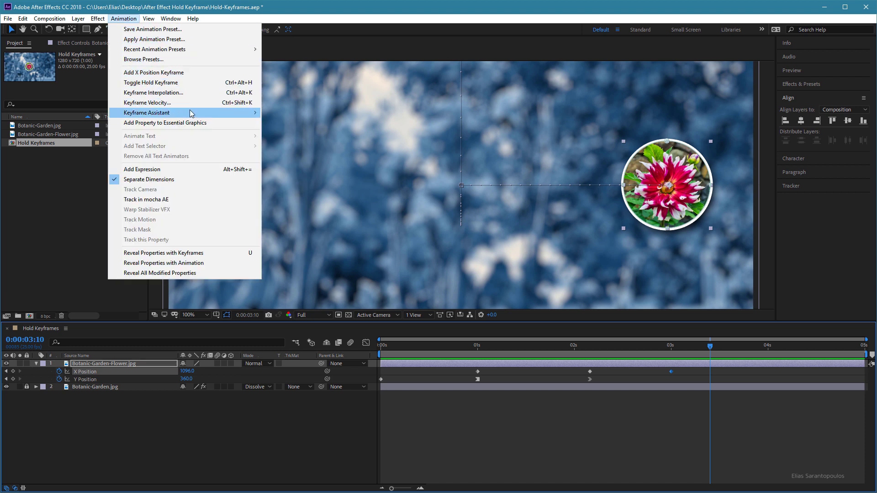
pyautogui.moveTo(147, 113)
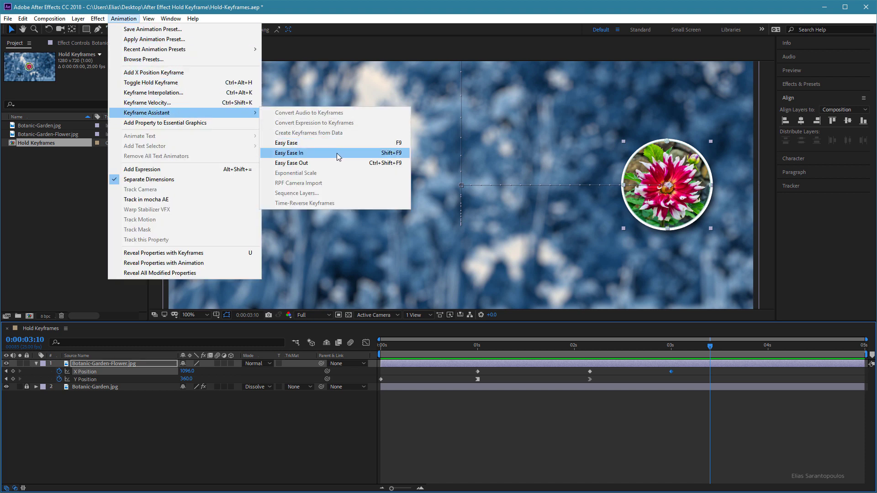
pyautogui.click(337, 153)
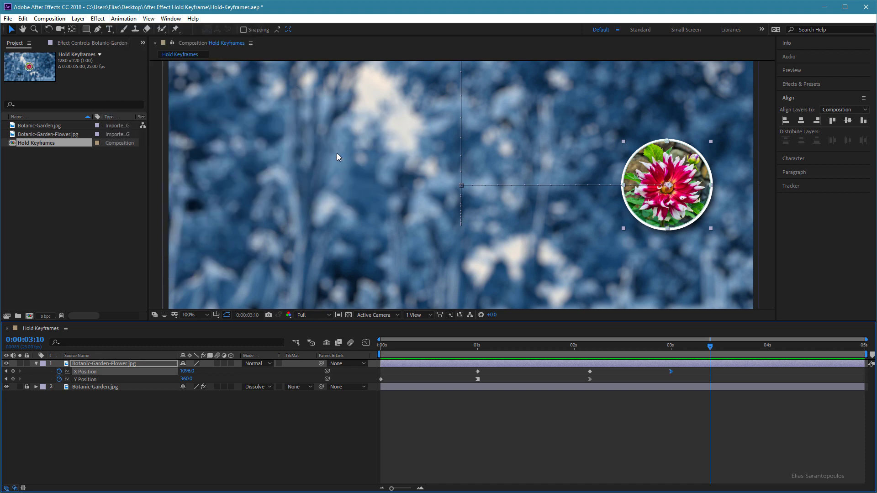
# Step: Drag the 3s X keyframe's Bezier handle so the slide overshoots 1096, then preview
pyautogui.click(366, 343)
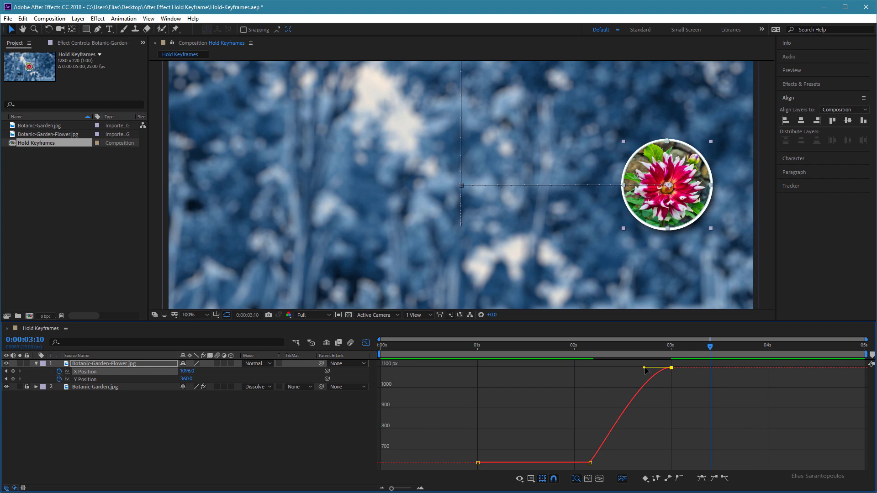
pyautogui.moveTo(645, 370)
pyautogui.mouseDown()
pyautogui.moveTo(624, 362)
pyautogui.moveTo(619, 379)
pyautogui.mouseUp()
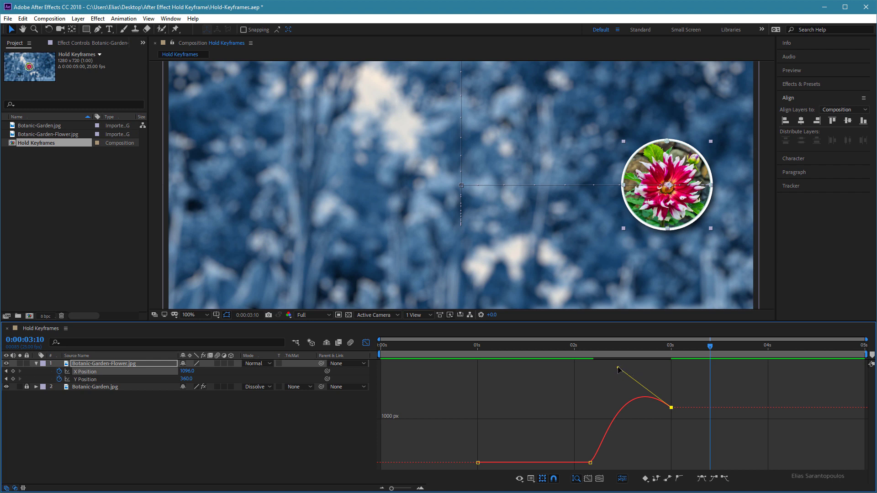
pyautogui.moveTo(619, 368); pyautogui.dragTo(589, 380)
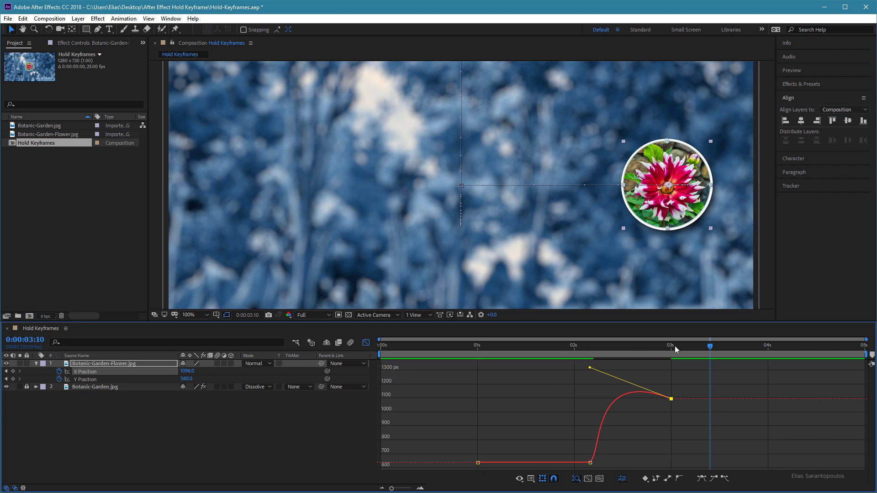
pyautogui.moveTo(707, 350); pyautogui.dragTo(349, 349)
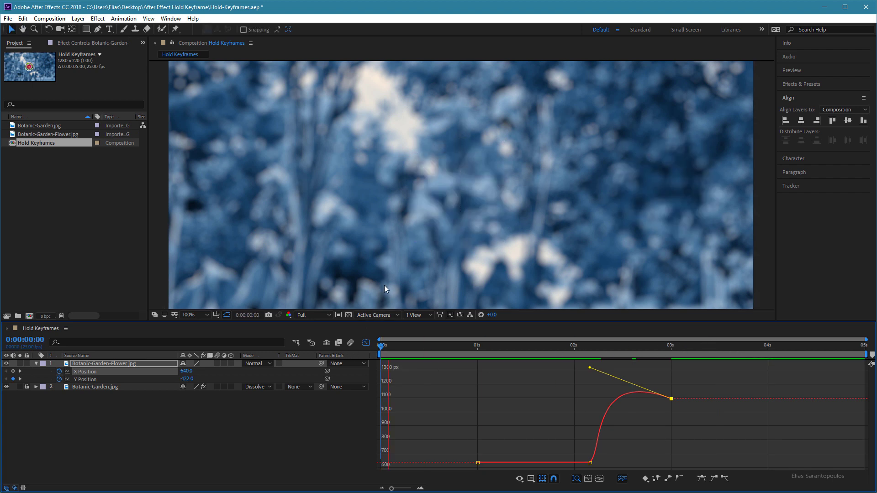
pyautogui.press('space')
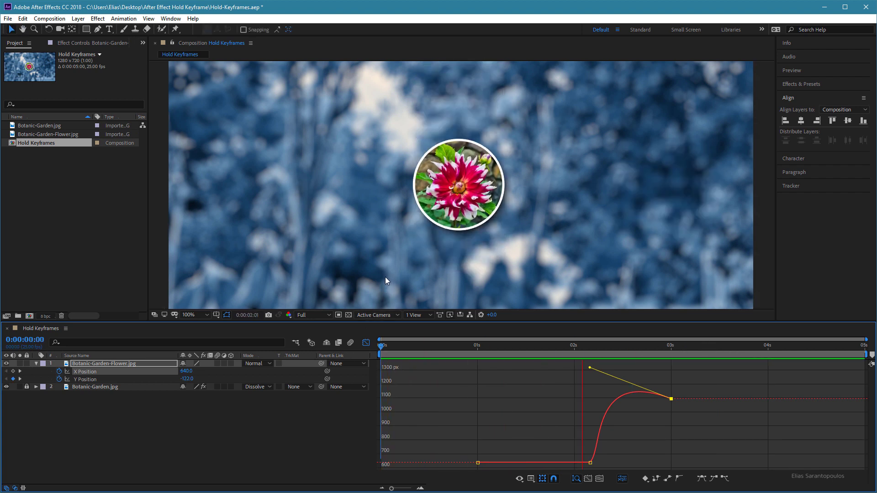
pyautogui.press('space')
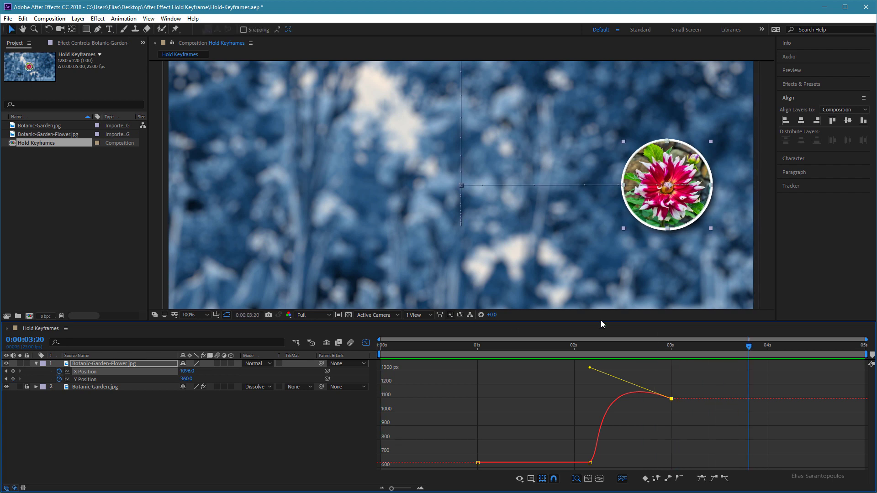
pyautogui.click(366, 342)
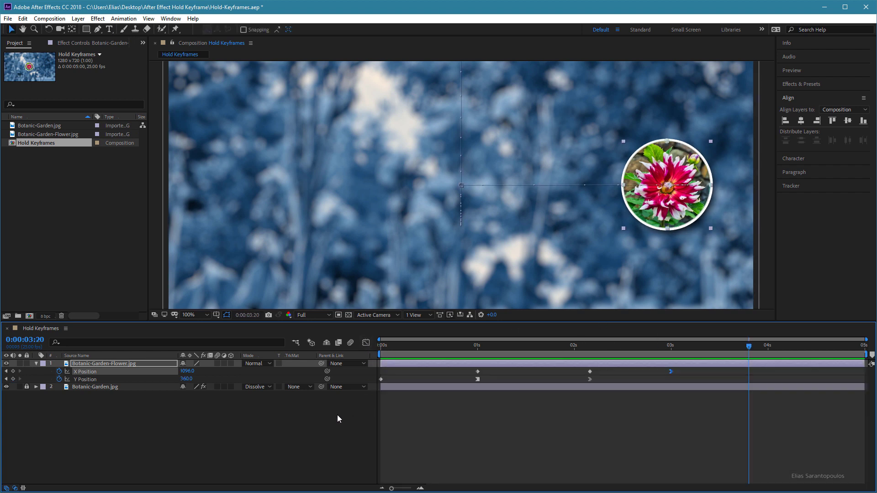
pyautogui.press('Home')
pyautogui.press('space')
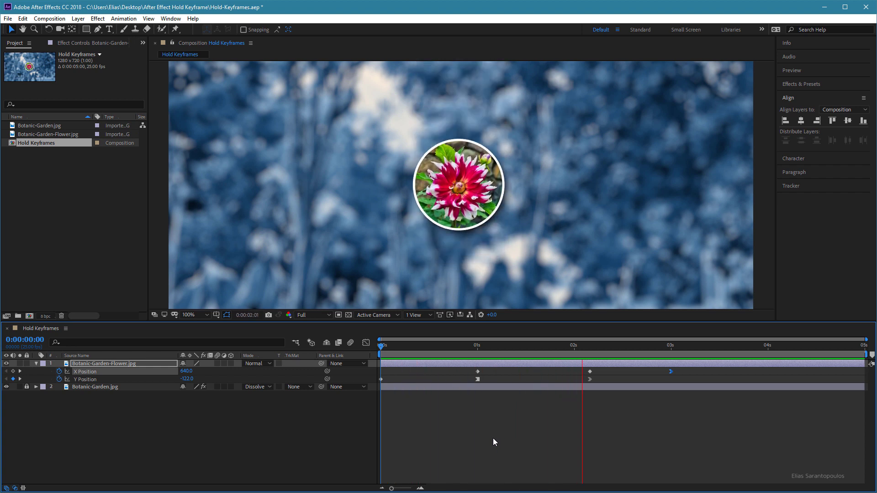
pyautogui.press('space')
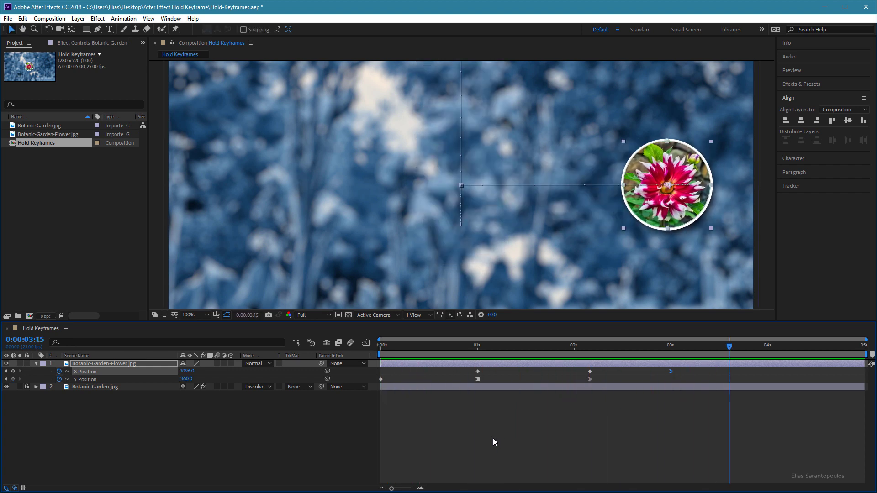